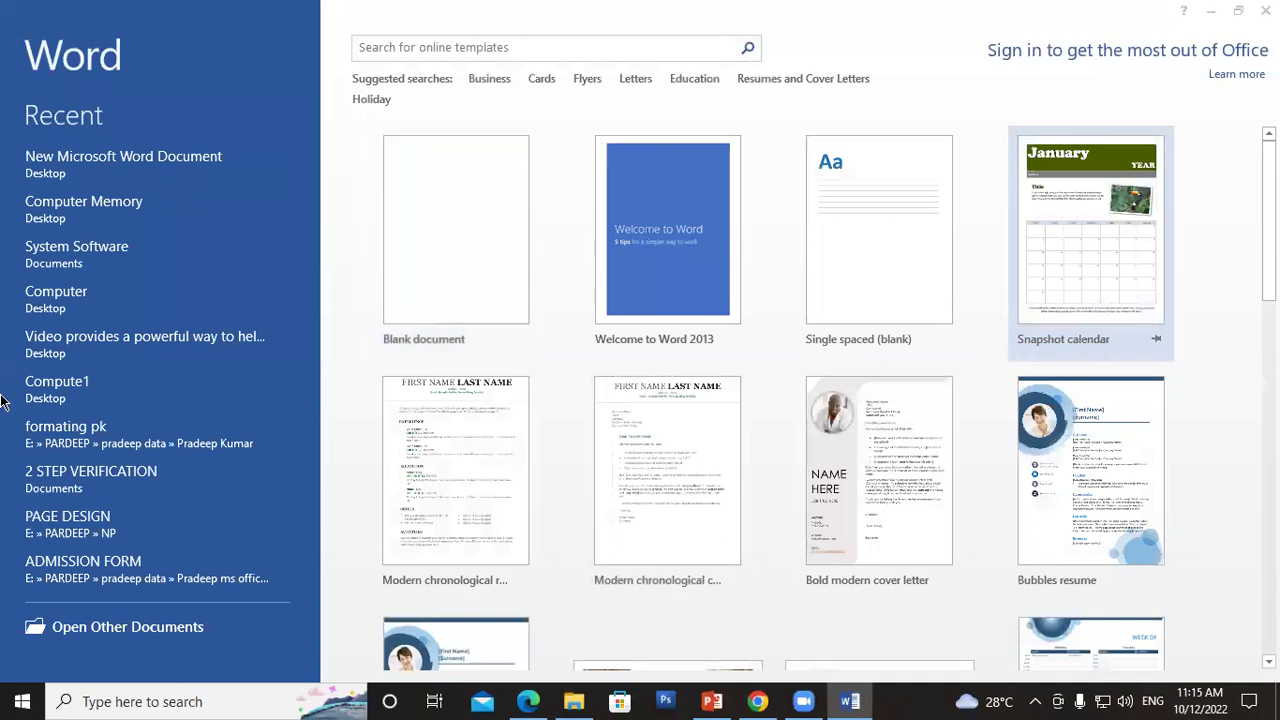
# Step: Create a new blank document from the start screen's template gallery
pyautogui.click(828, 535)
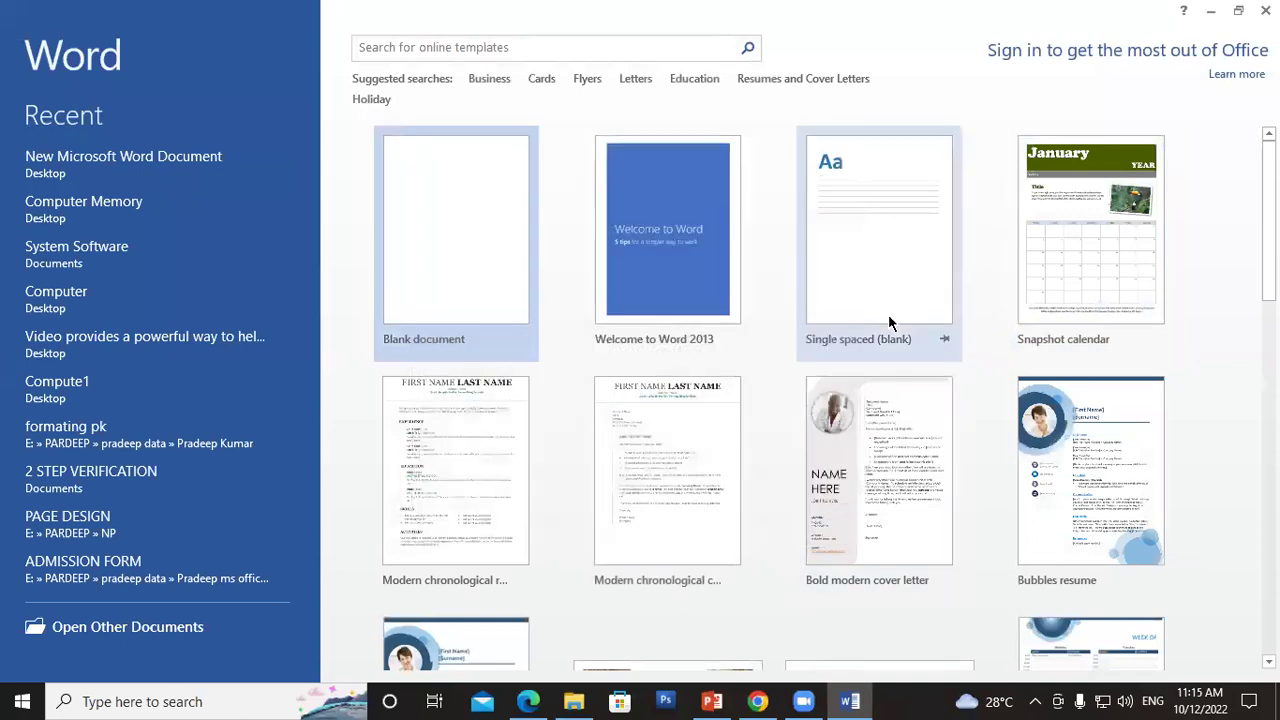
pyautogui.scroll(-5, 870, 330)
pyautogui.scroll(1, 648, 420)
pyautogui.scroll(-1, 654, 391)
pyautogui.scroll(-1, 680, 330)
pyautogui.scroll(3, 699, 290)
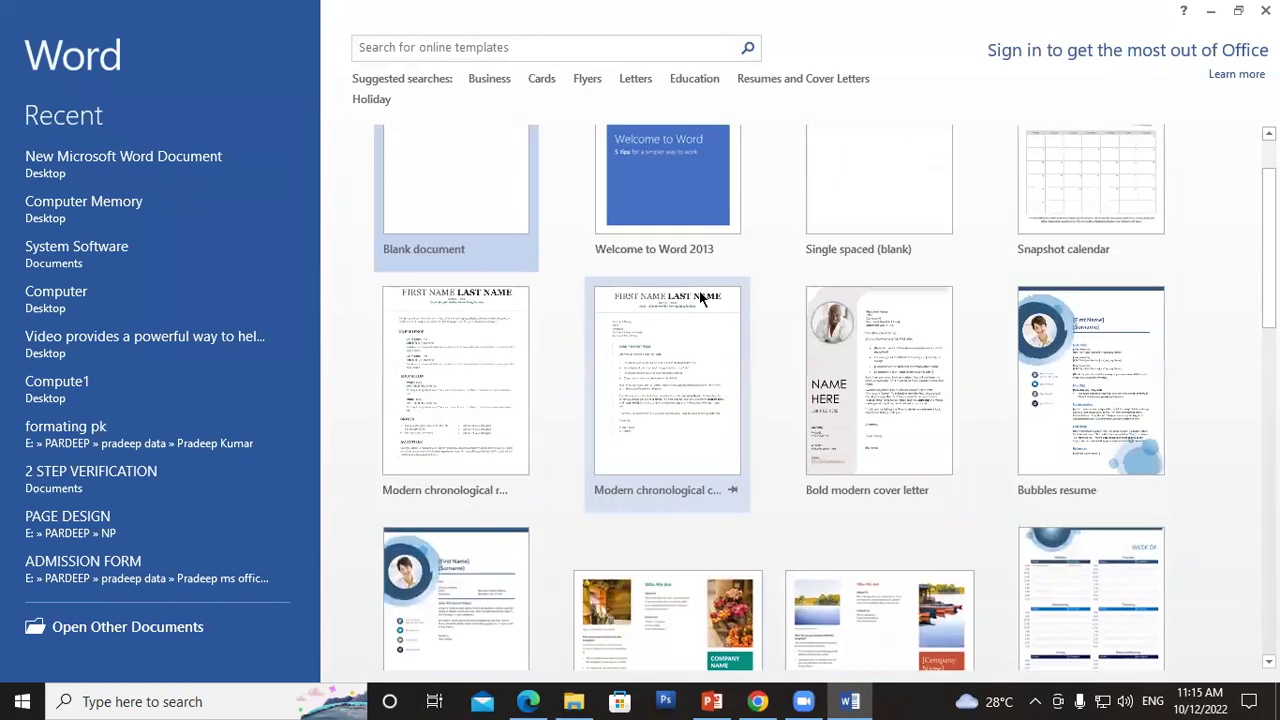
pyautogui.click(457, 182)
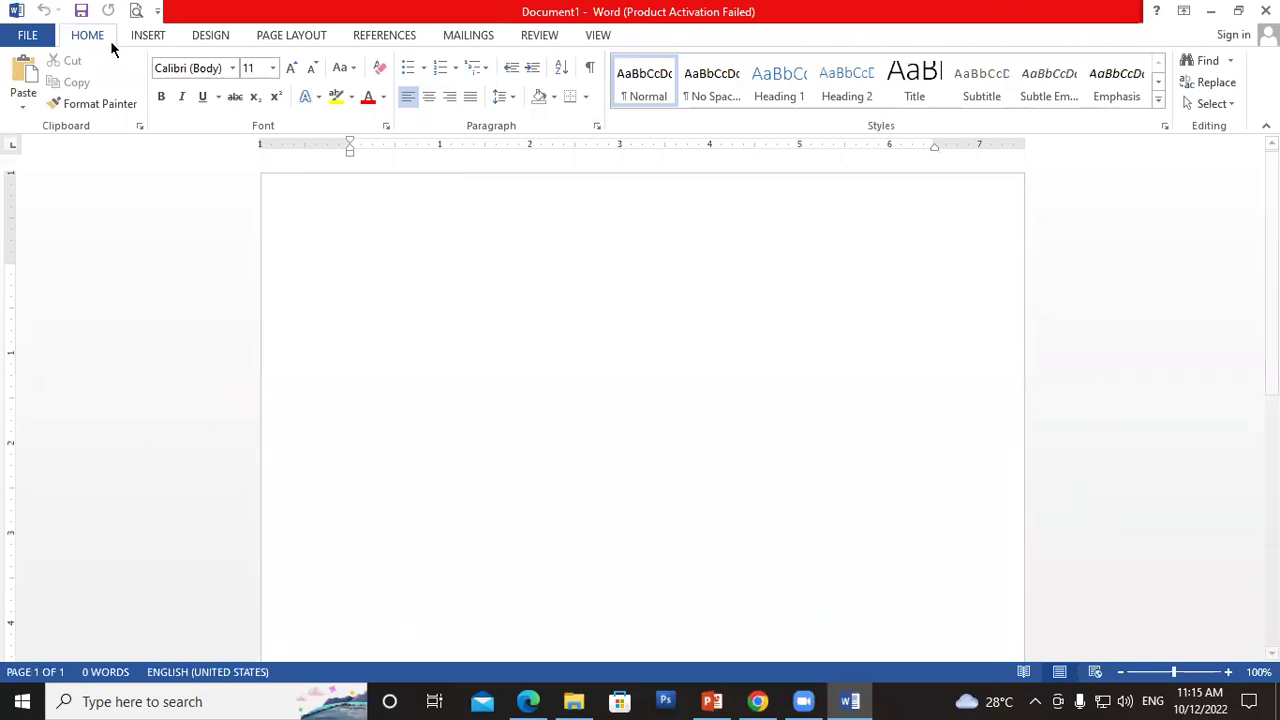
pyautogui.click(141, 37)
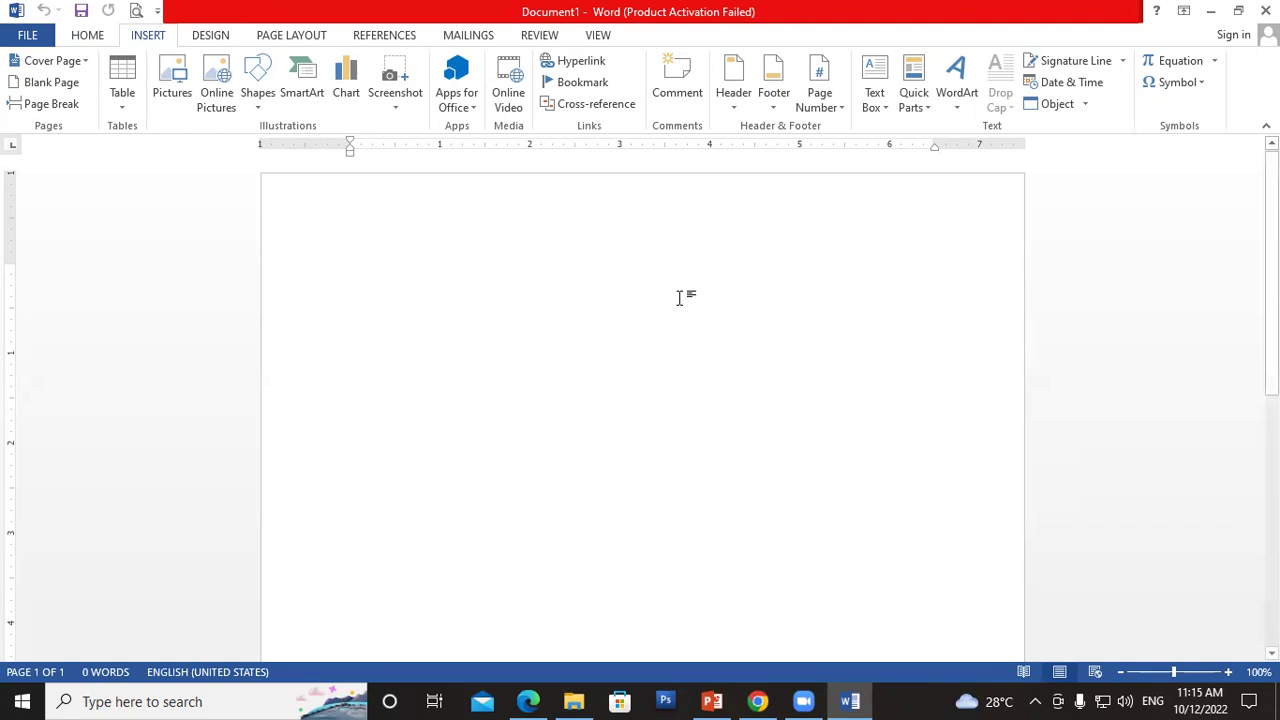
# Step: Copy the image 665858c95c31b60 from the network folder 11.2 to the Desktop in File Explorer, and return to the Word document
pyautogui.click(574, 701)
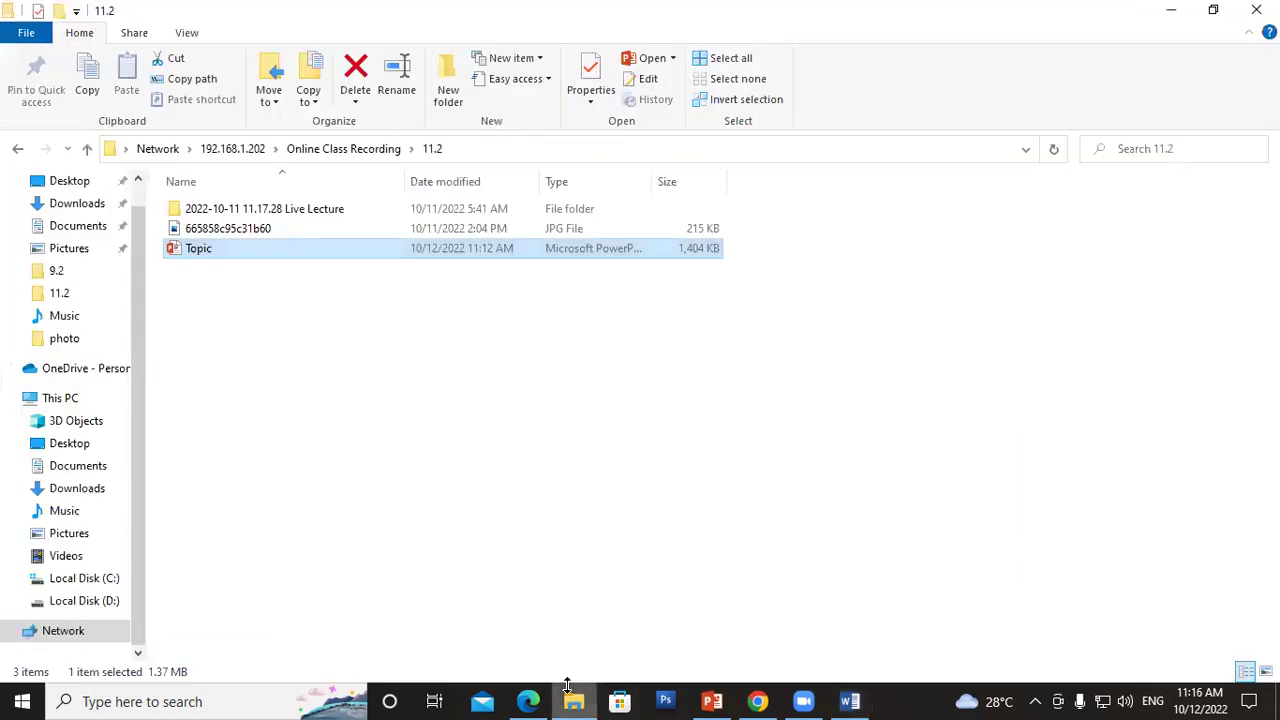
pyautogui.click(226, 230)
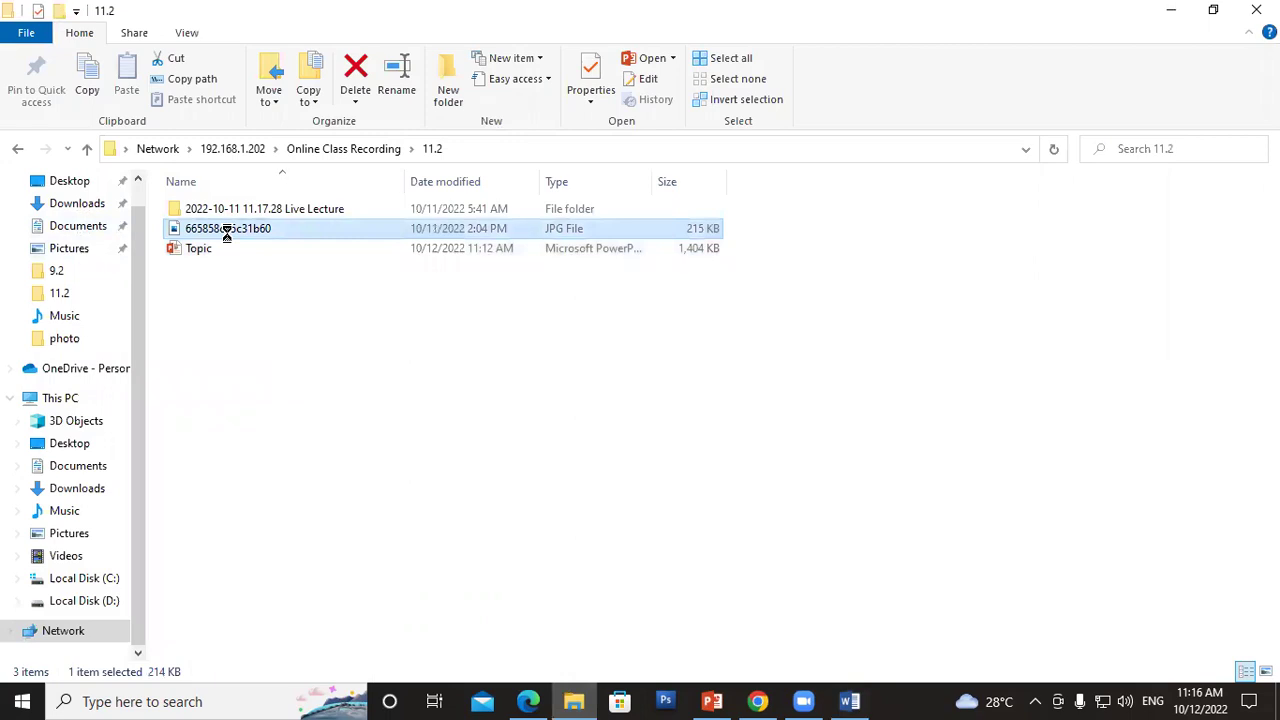
pyautogui.rightClick(226, 230)
pyautogui.click(274, 571)
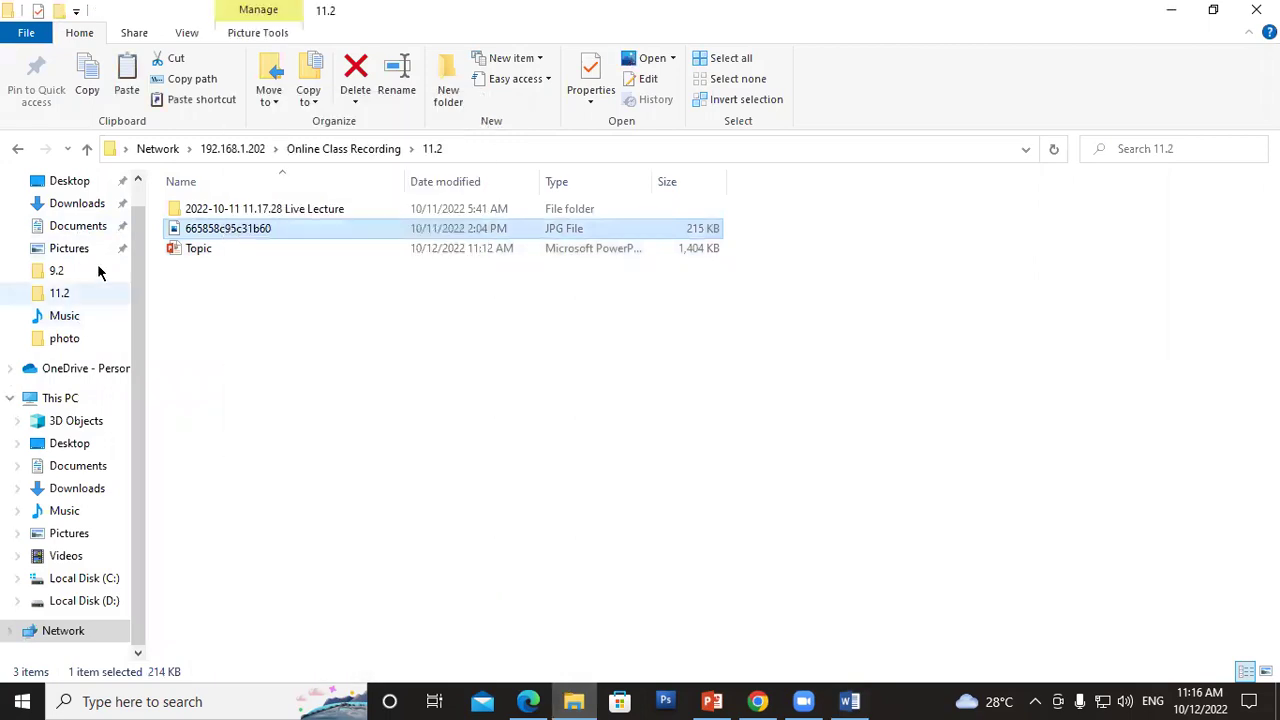
pyautogui.scroll(1, 75, 205)
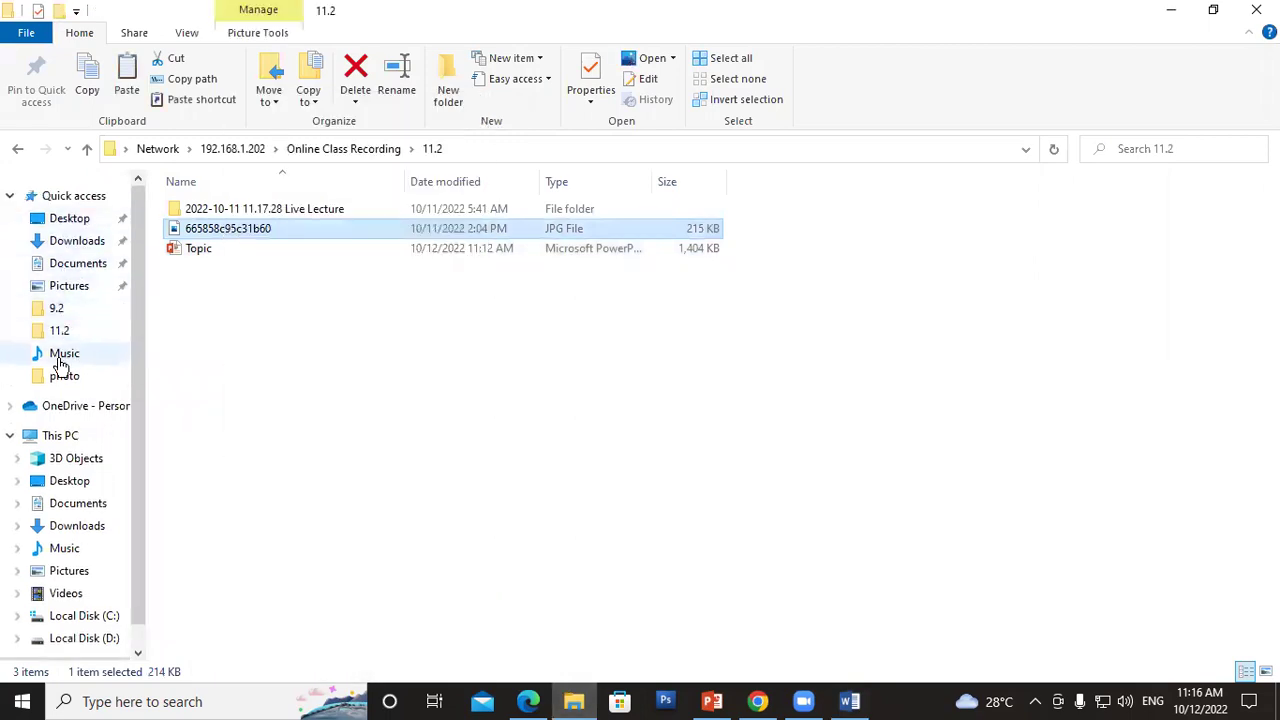
pyautogui.click(66, 220)
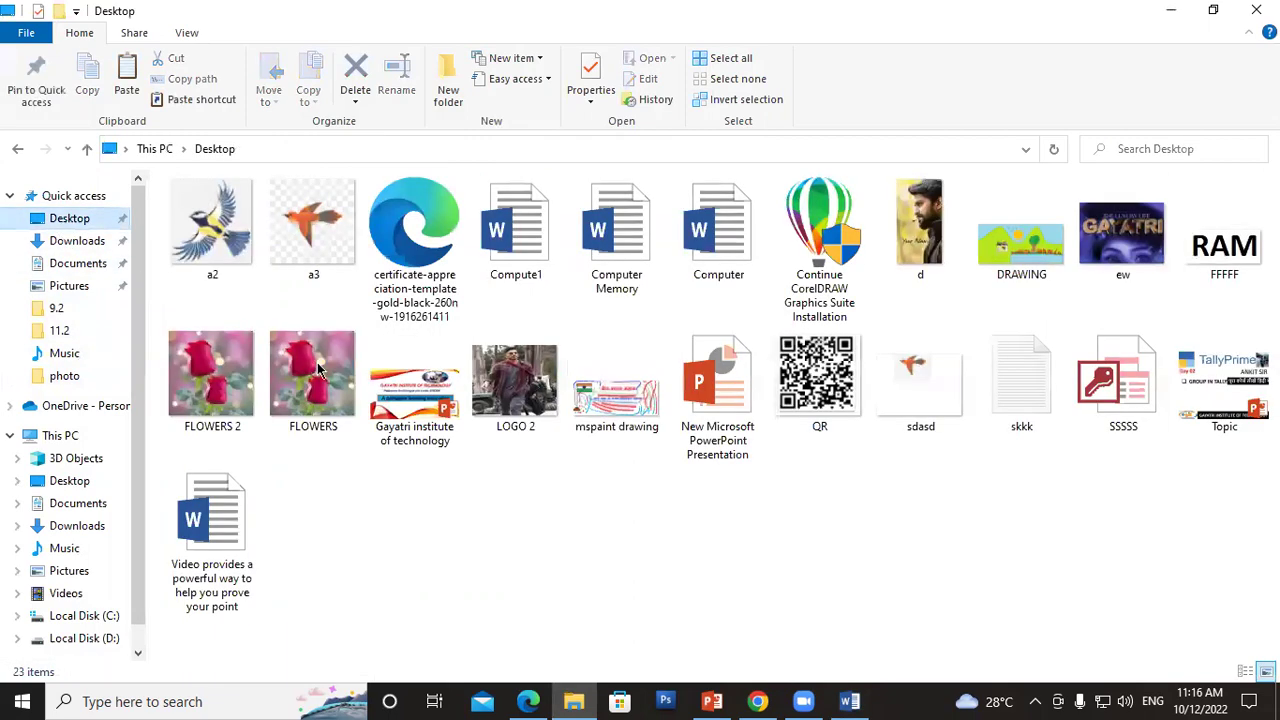
pyautogui.rightClick(515, 540)
pyautogui.click(548, 405)
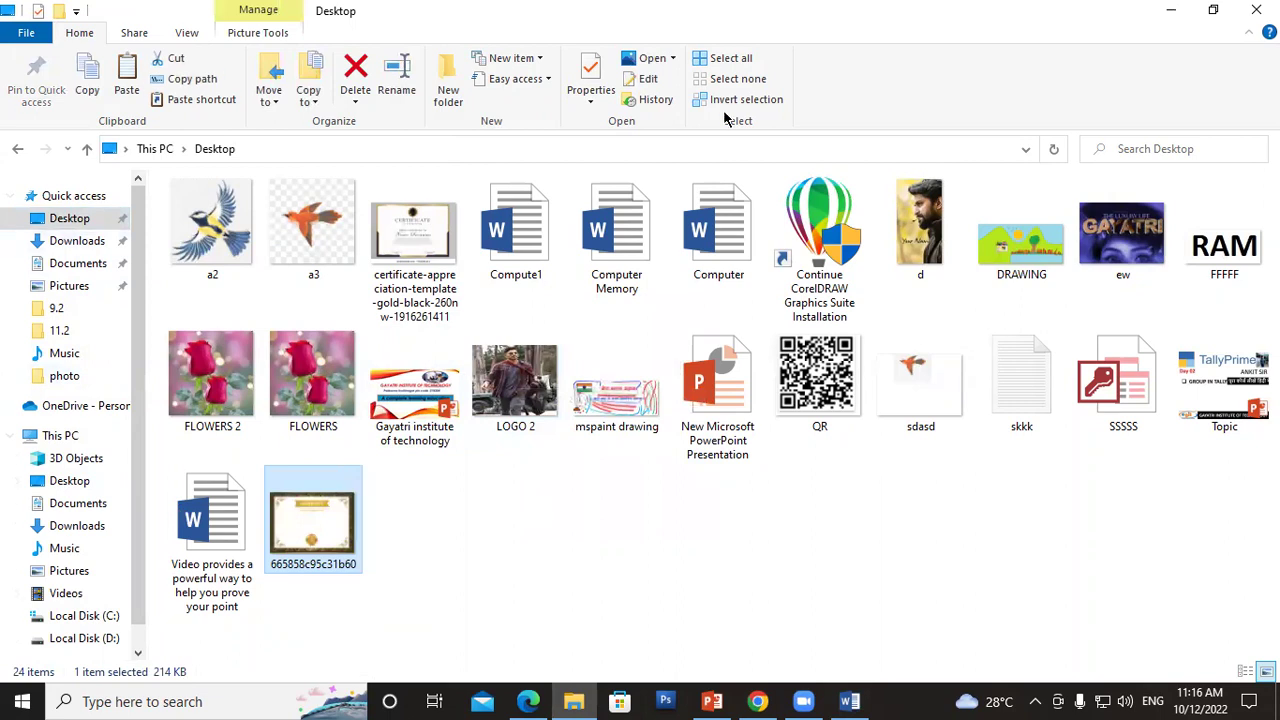
pyautogui.click(1171, 10)
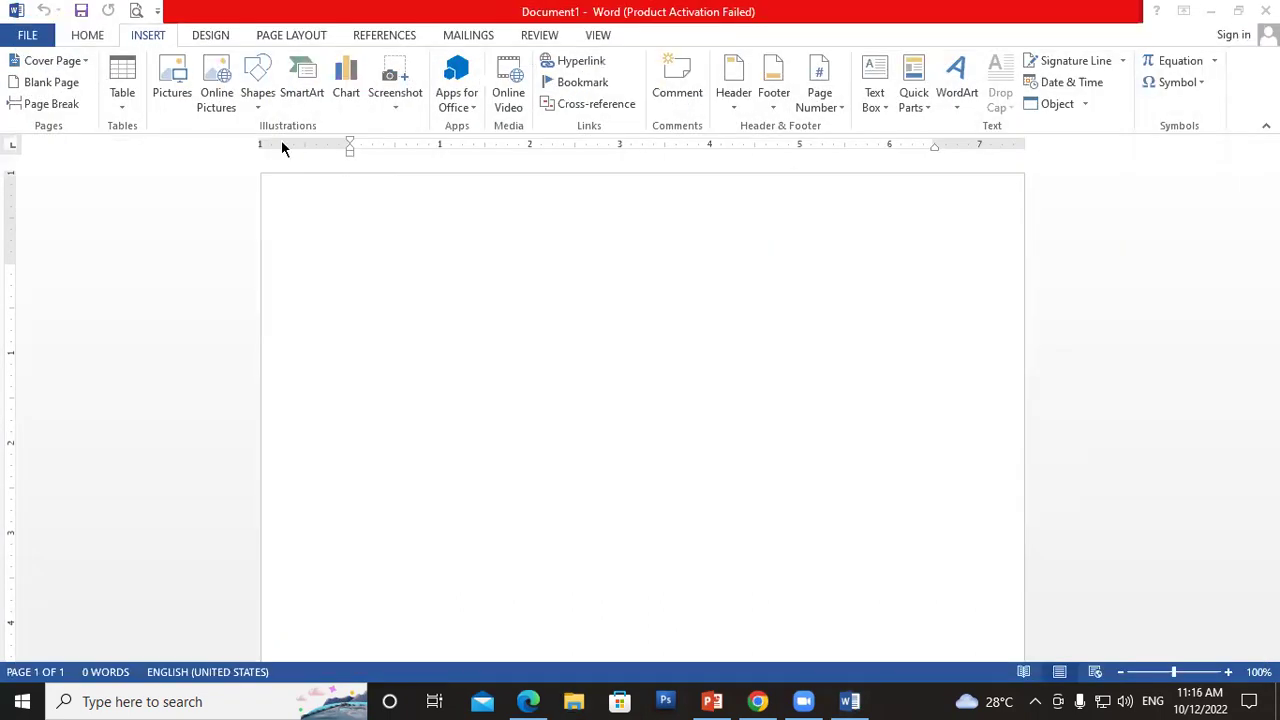
# Step: Insert the certificate picture 665858c95c31b60 from the Desktop into the blank document
pyautogui.click(174, 80)
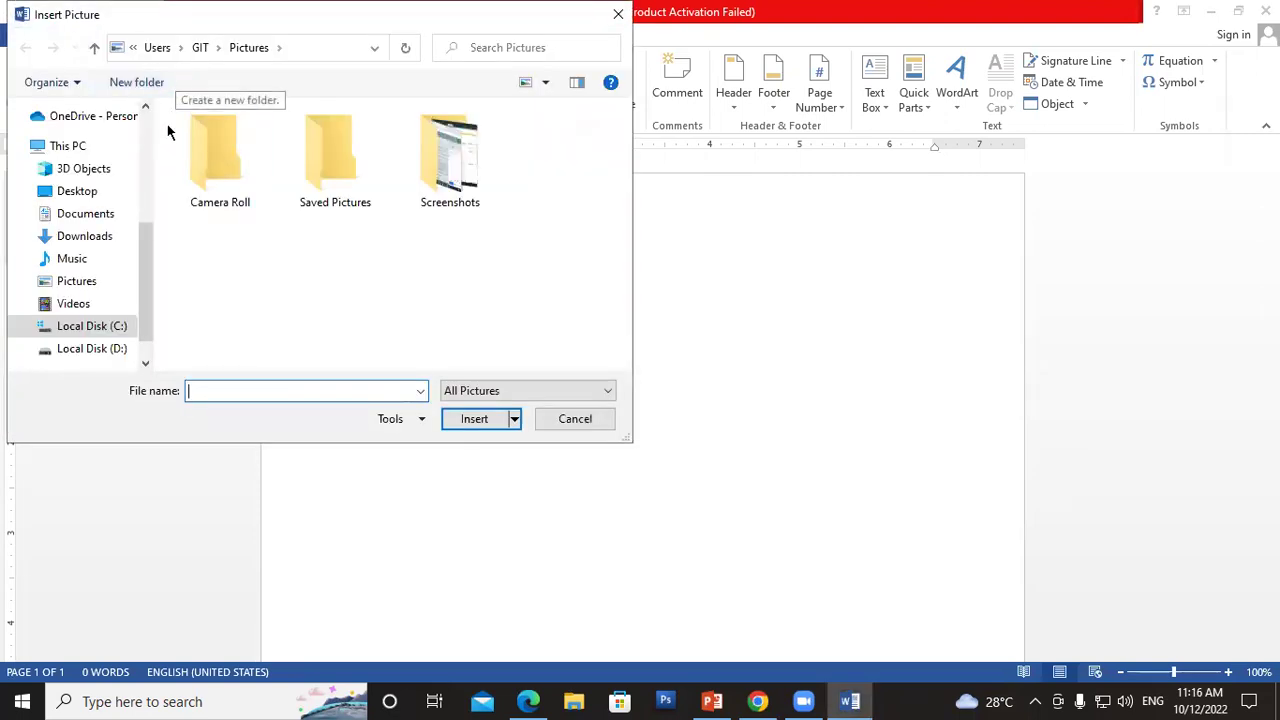
pyautogui.click(80, 195)
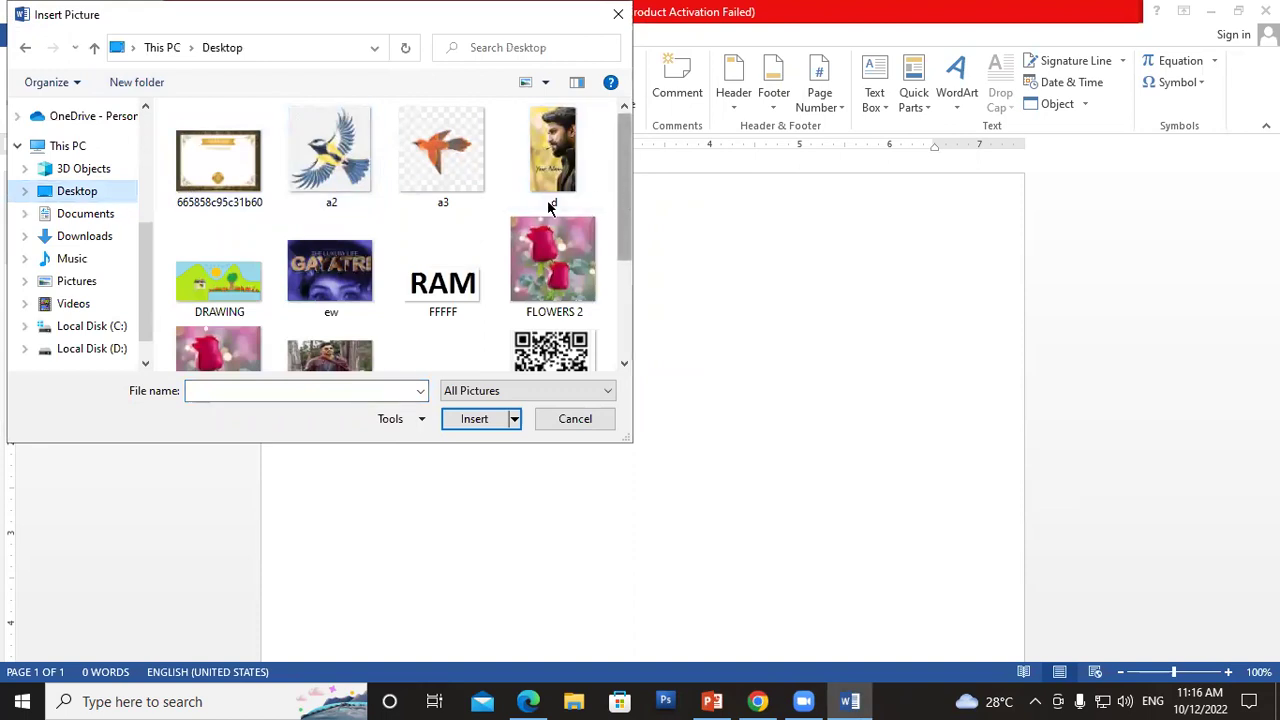
pyautogui.click(221, 153)
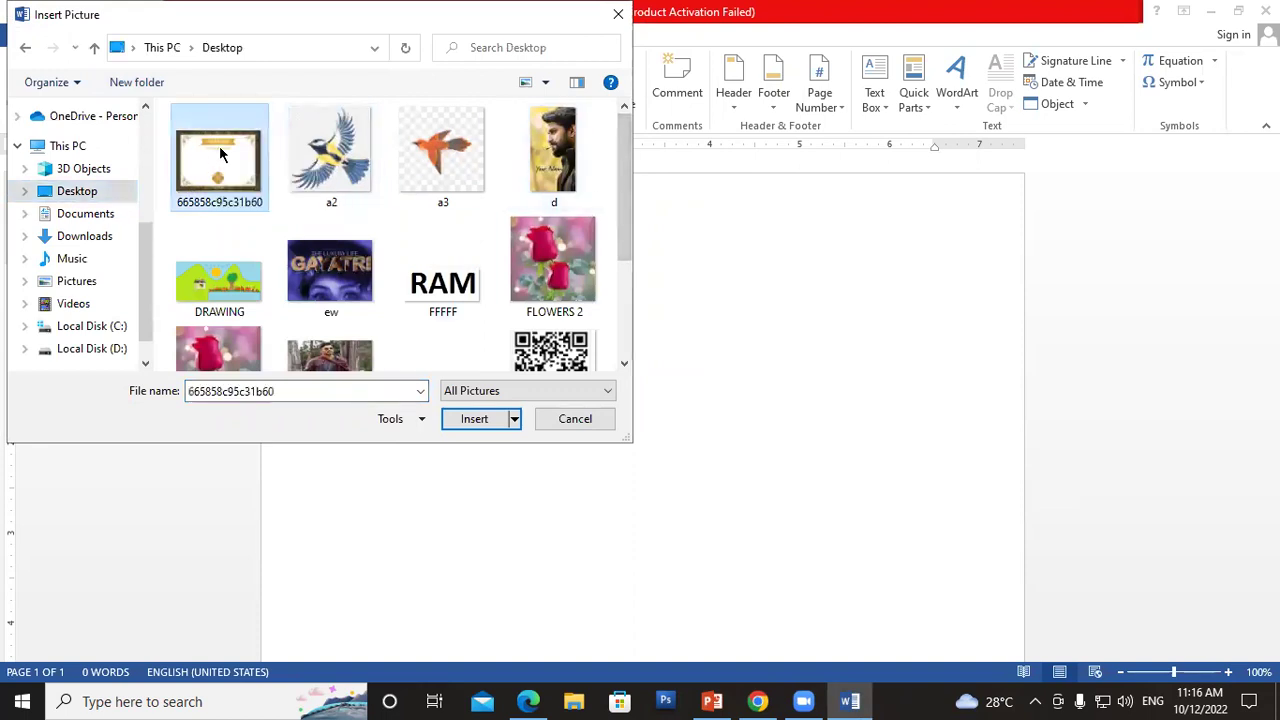
pyautogui.click(473, 420)
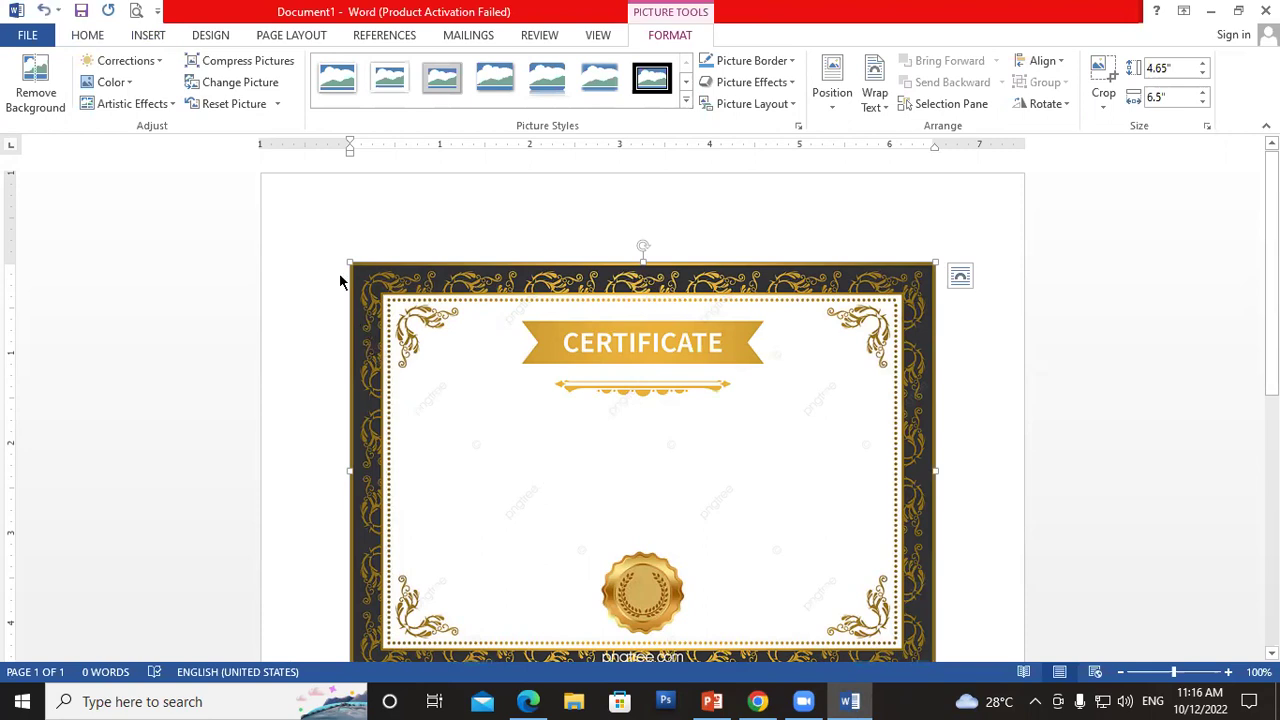
# Step: Enlarge the certificate picture to about 4.99 by 6.99 inches and set its text wrapping so it can be moved freely
pyautogui.moveTo(350, 265); pyautogui.dragTo(298, 244)
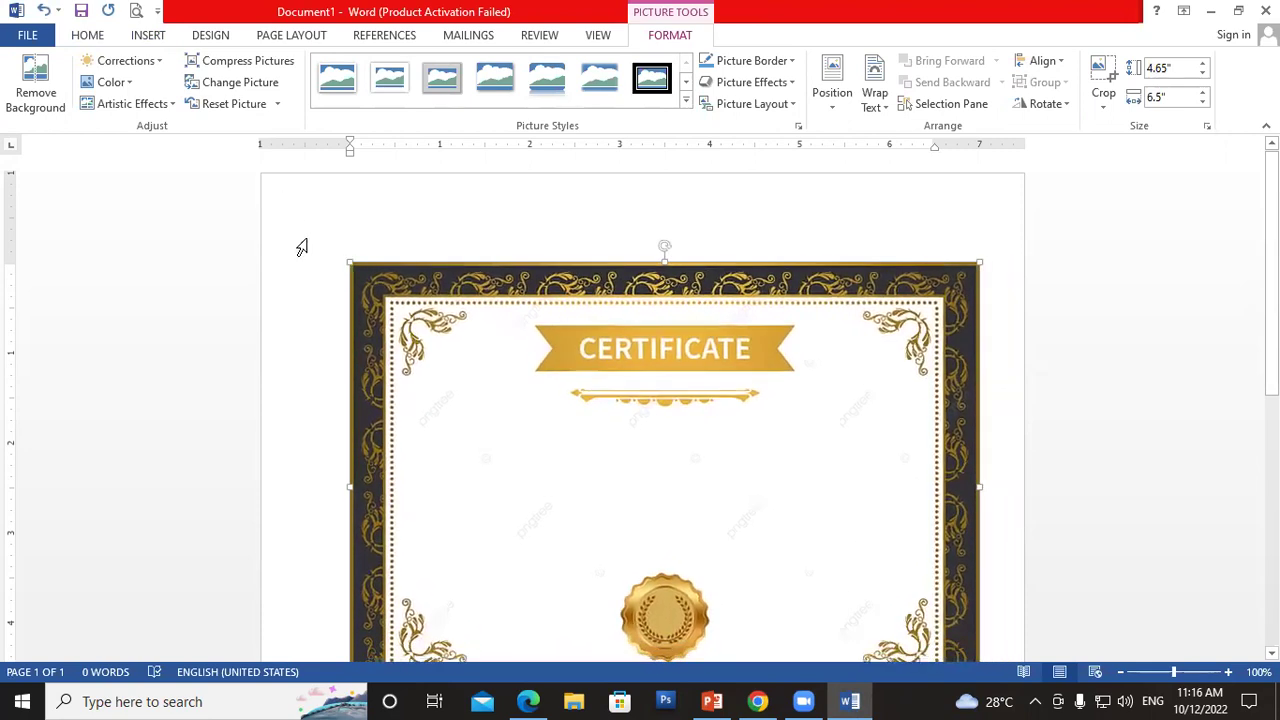
pyautogui.click(875, 100)
pyautogui.click(914, 264)
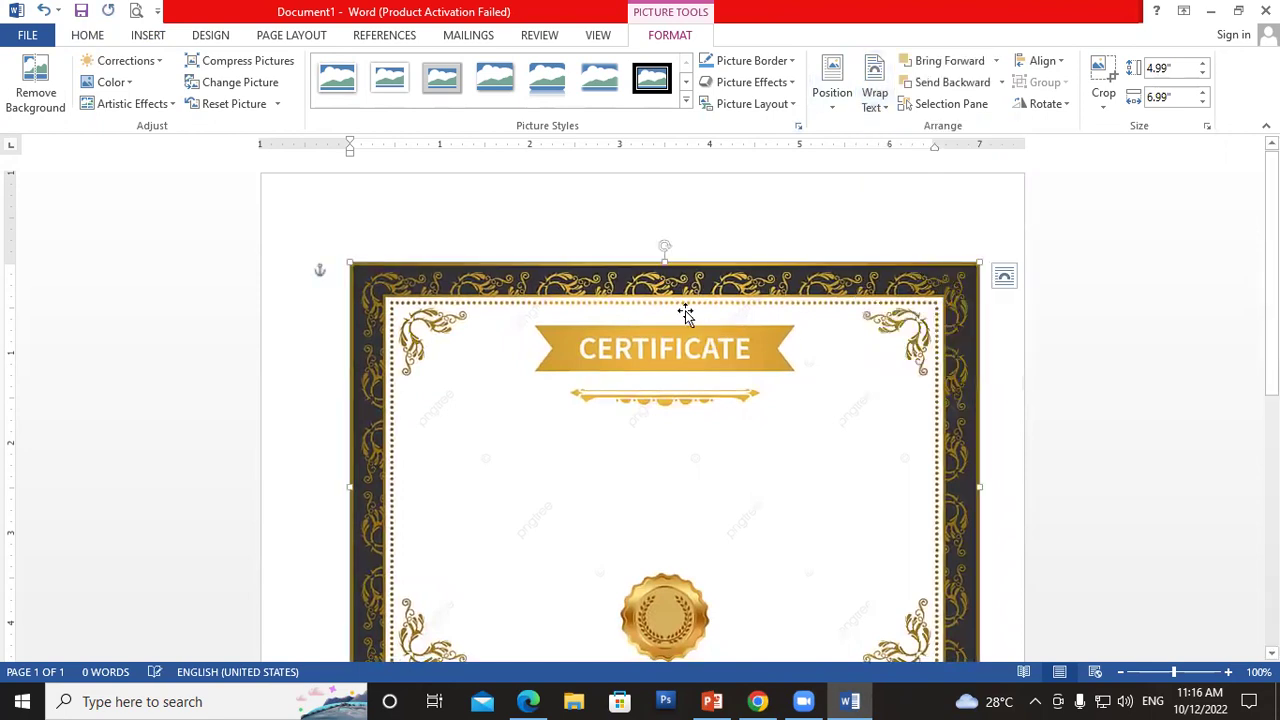
# Step: Move the certificate picture to the page's top-left corner and stretch it to the full page width, about 8.51 inches wide and 6.06 inches high
pyautogui.moveTo(669, 285); pyautogui.dragTo(589, 198)
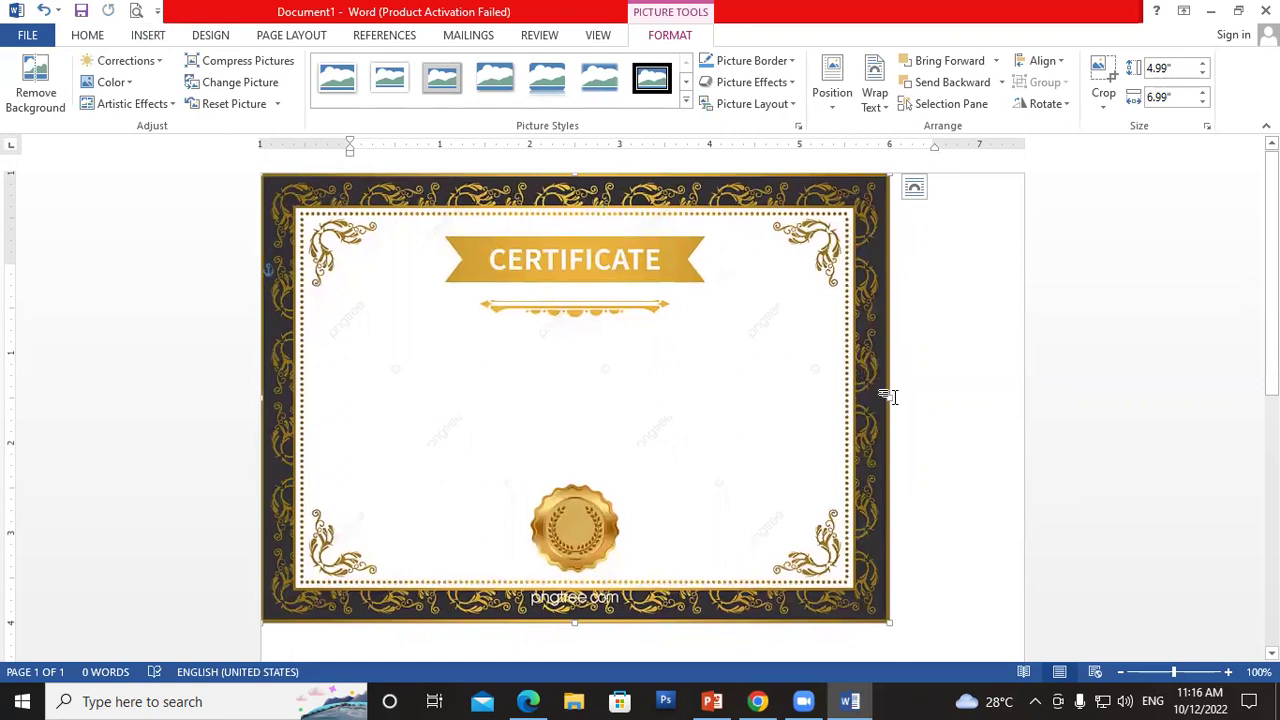
pyautogui.moveTo(888, 395); pyautogui.dragTo(1025, 388)
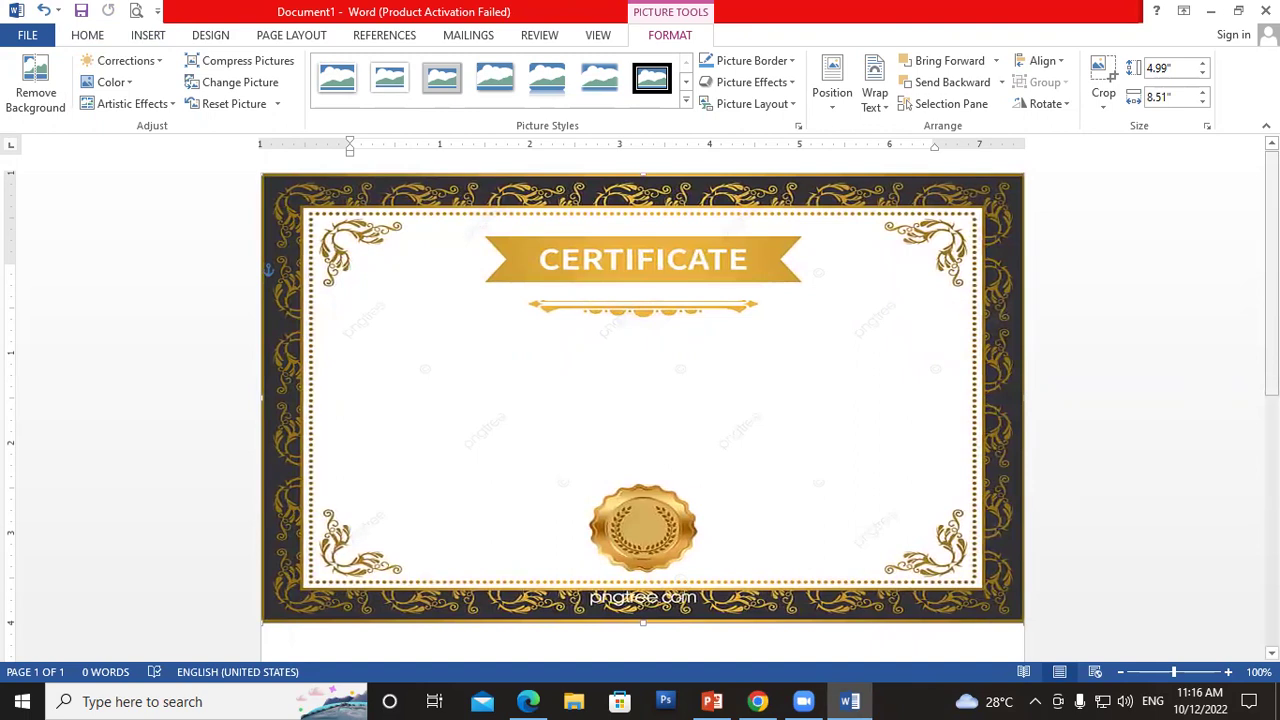
pyautogui.scroll(-3, 640, 390)
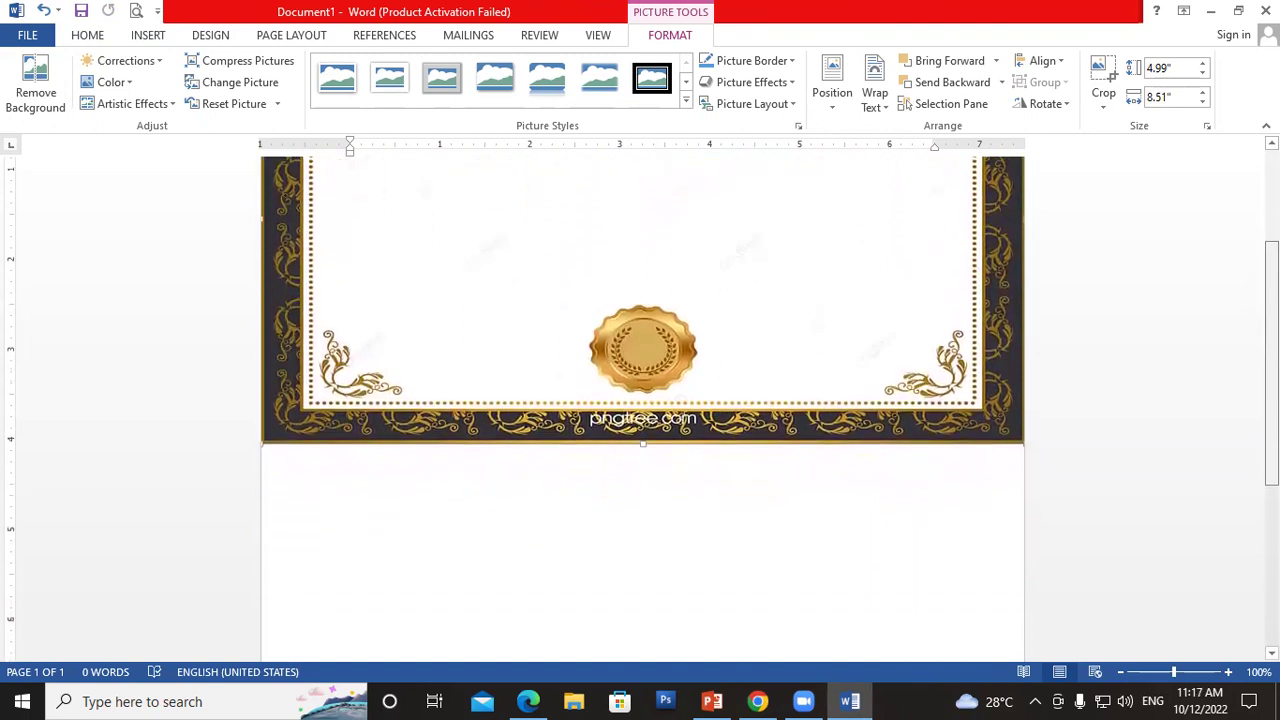
pyautogui.moveTo(643, 443); pyautogui.dragTo(646, 537)
pyautogui.scroll(3, 691, 443)
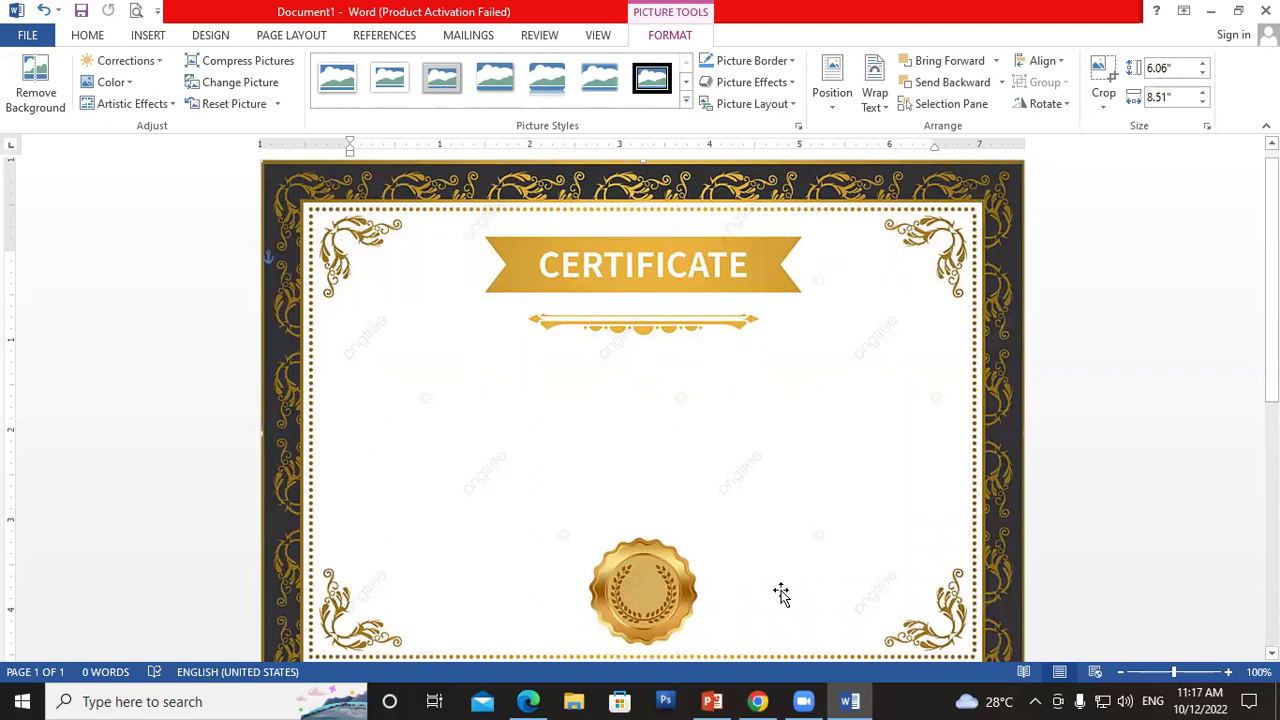
# Step: Examine the reference certificate's wording and layout in Chrome and Edge, and return to the insert options of the Word document
pyautogui.click(762, 699)
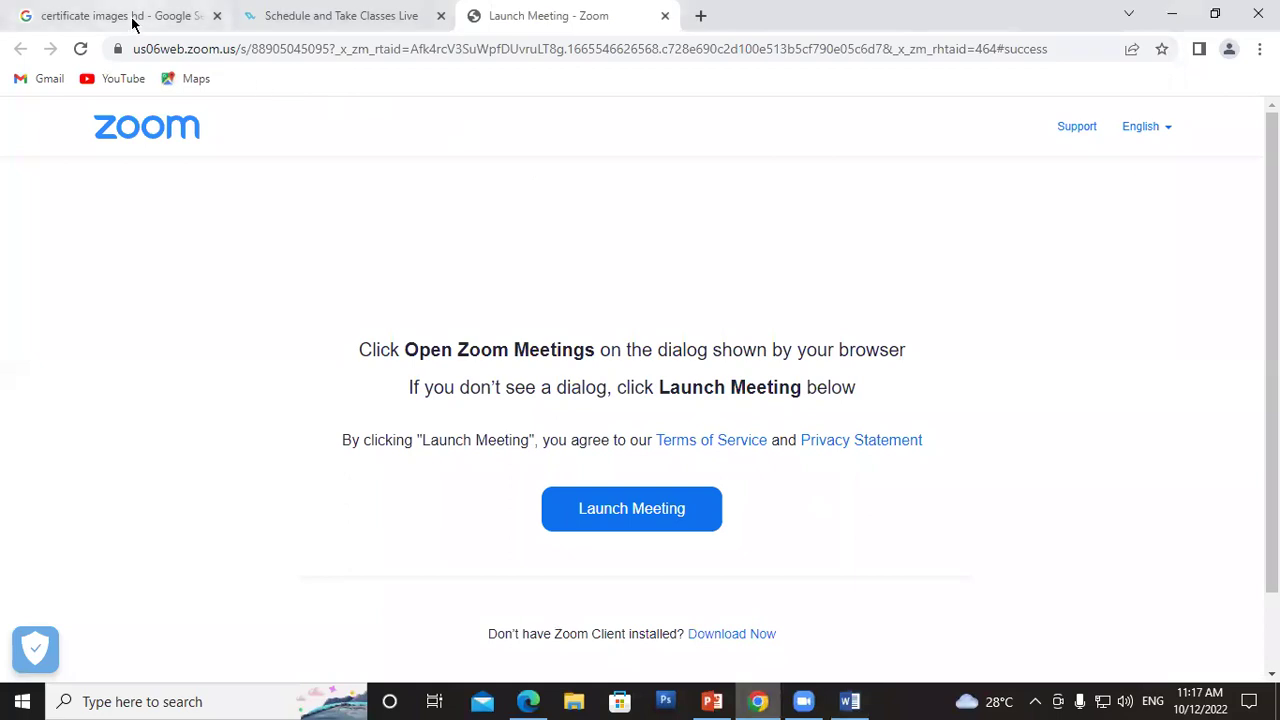
pyautogui.click(132, 22)
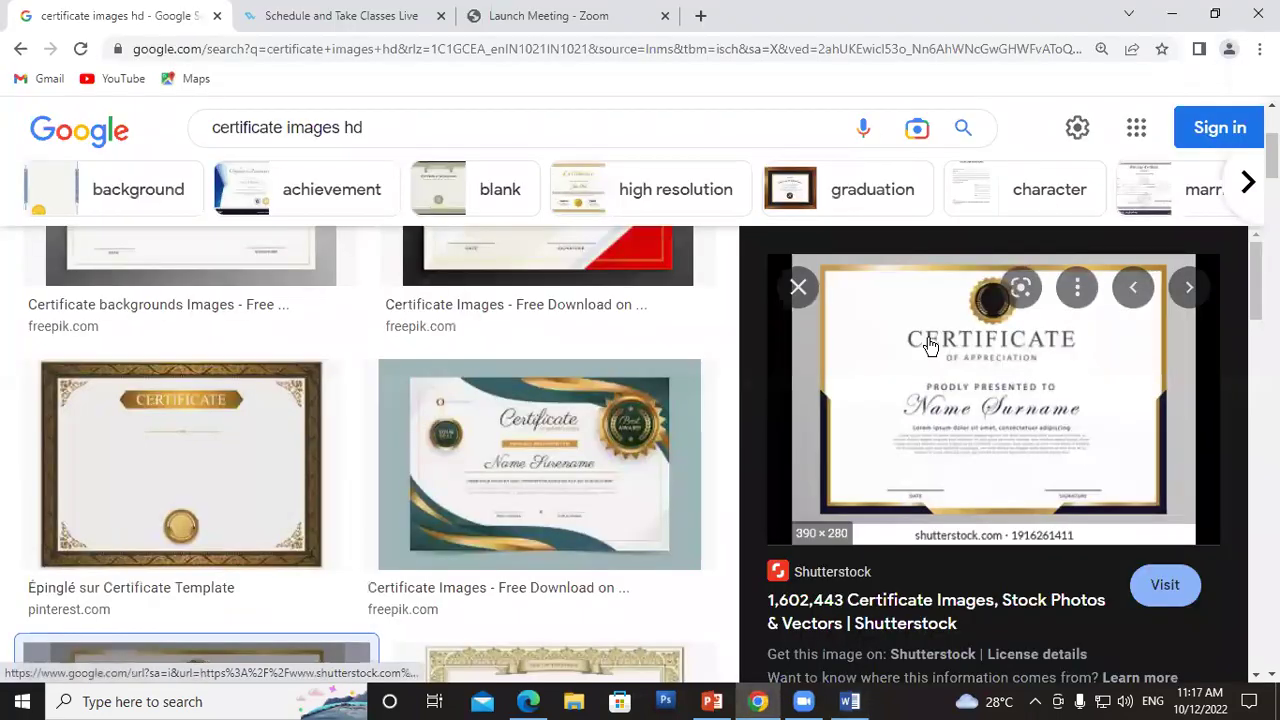
pyautogui.click(528, 701)
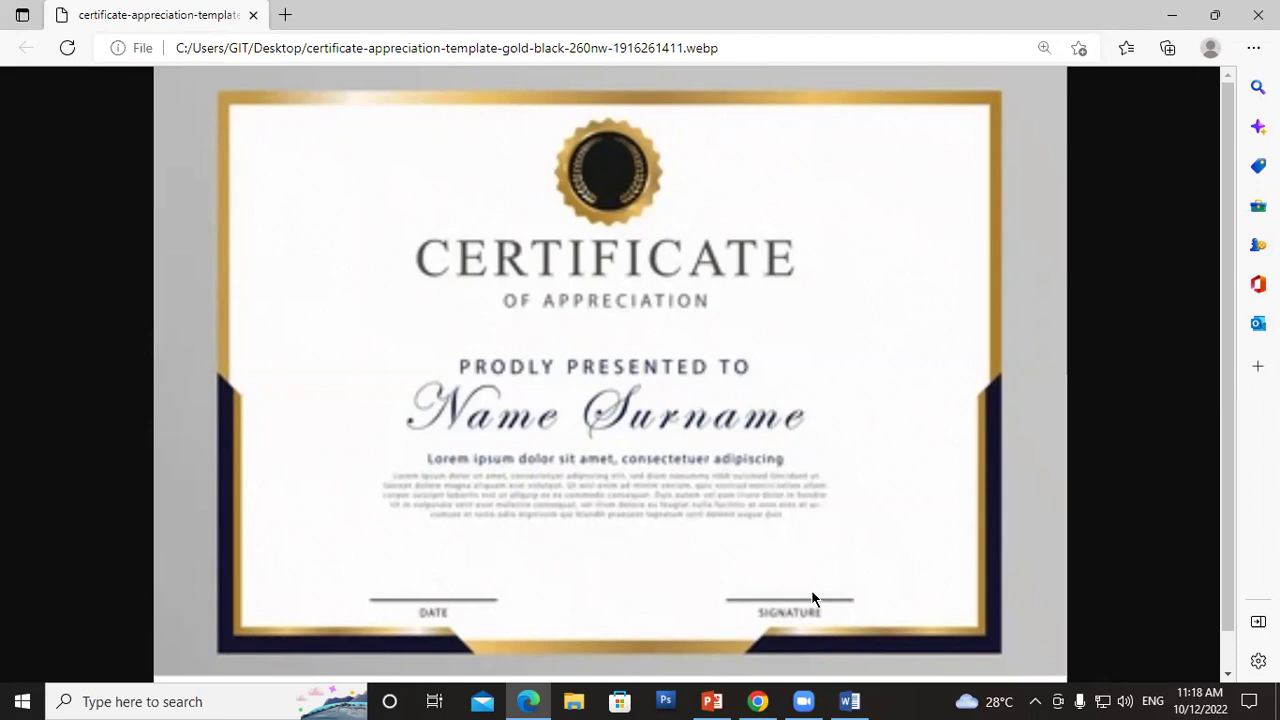
pyautogui.moveTo(849, 698)
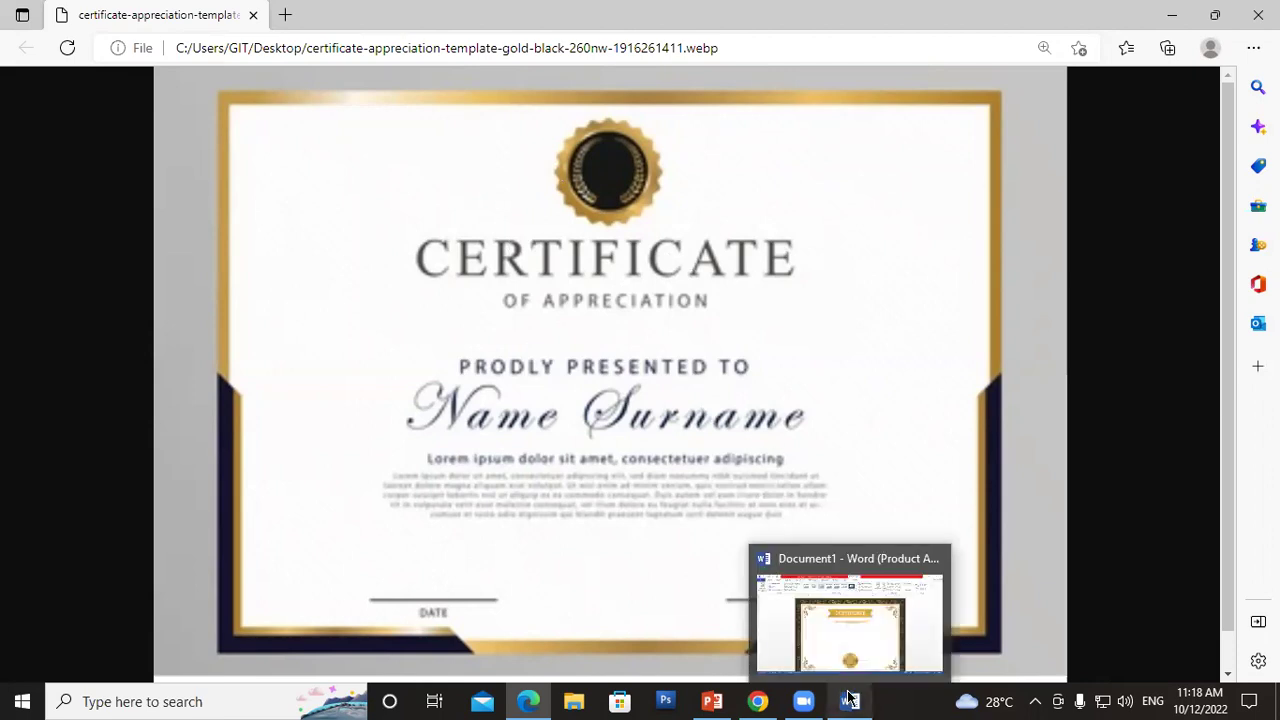
pyautogui.click(826, 634)
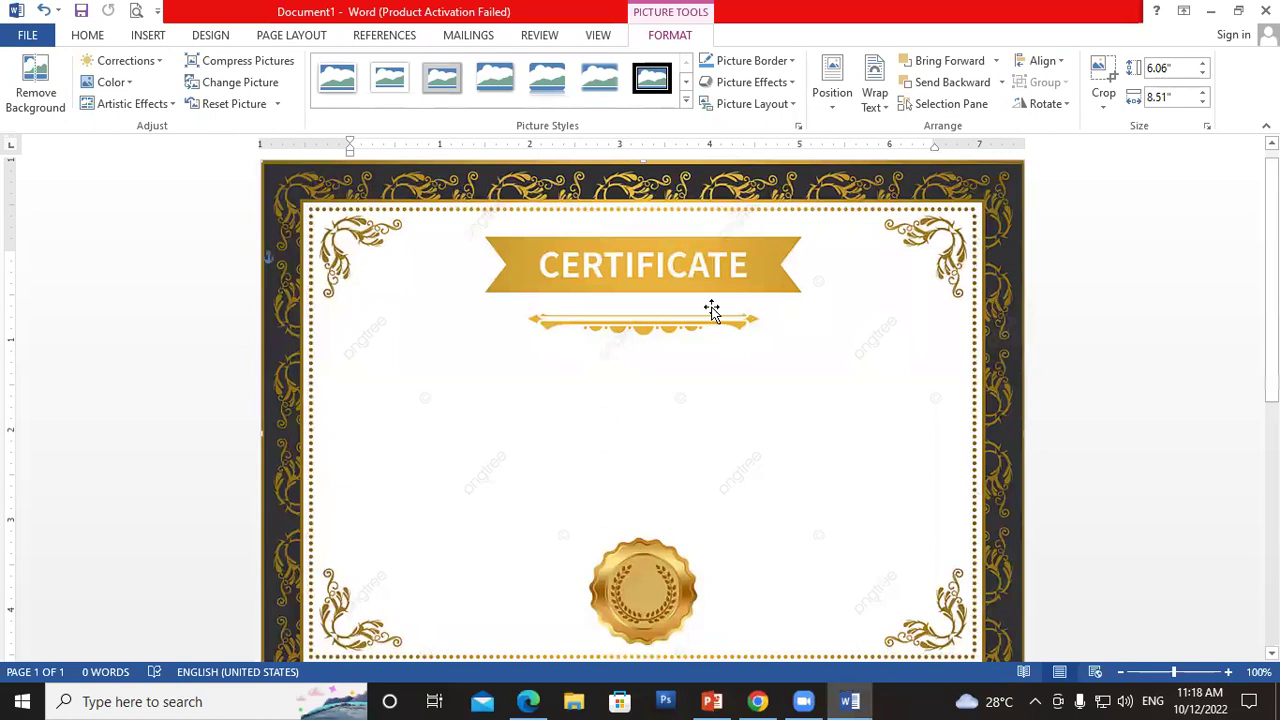
pyautogui.click(152, 34)
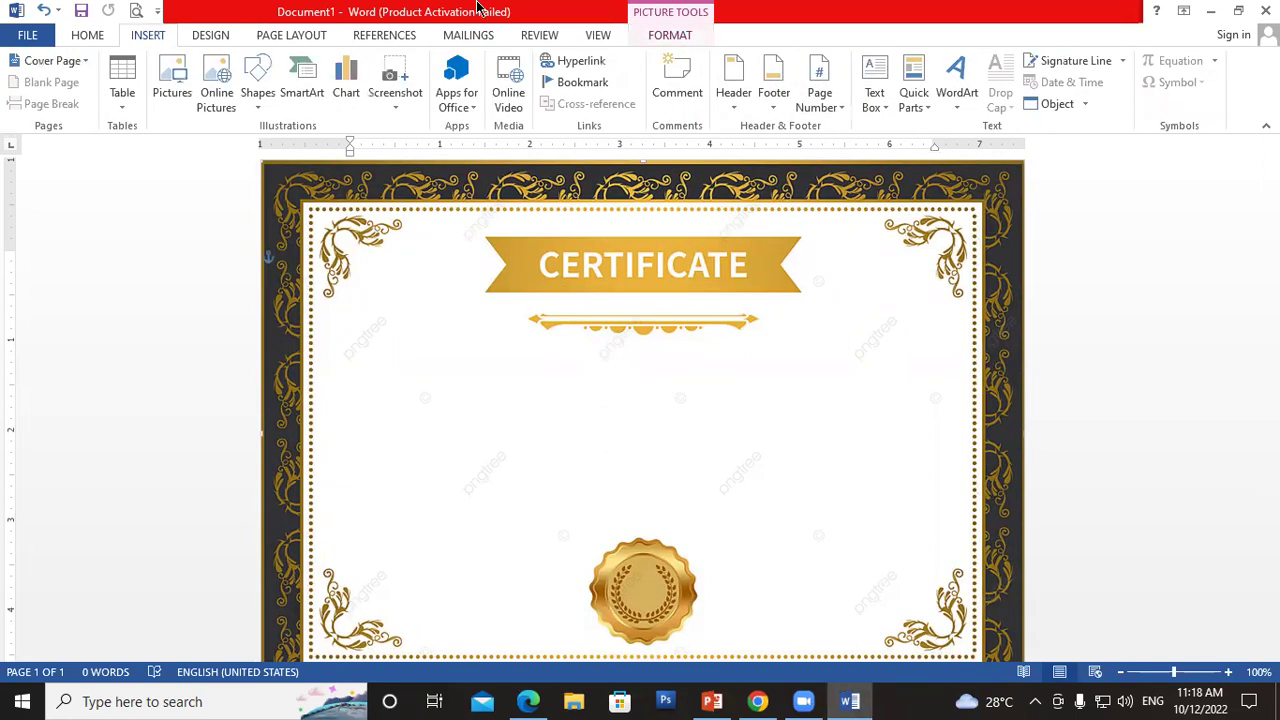